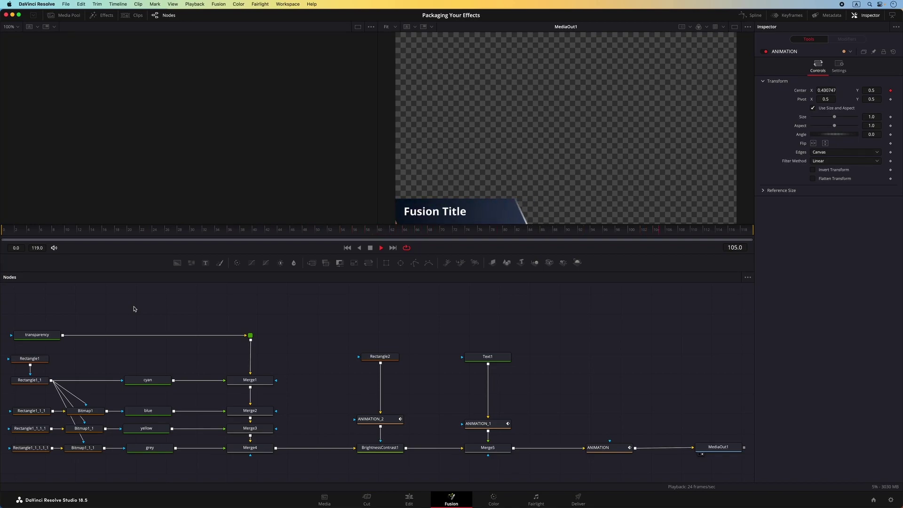
Step: Stop playback, select all the lower-third's nodes and bring up Macro > Create Macro
key("space")
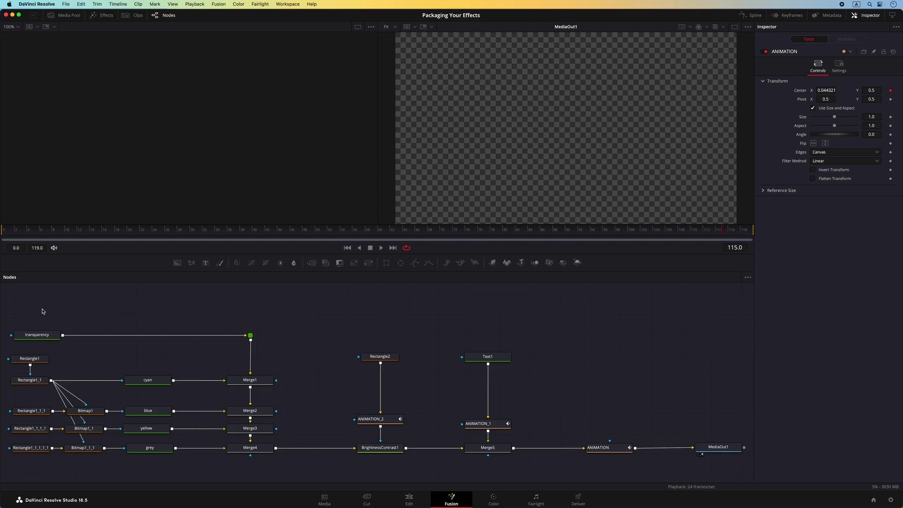
left_click_drag(42, 309, 645, 461)
right_click(612, 449)
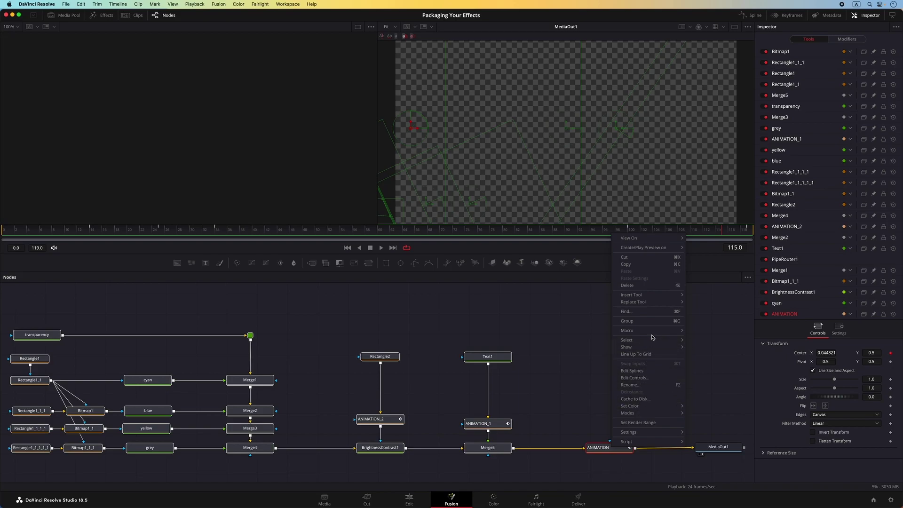
mouse_move(655, 331)
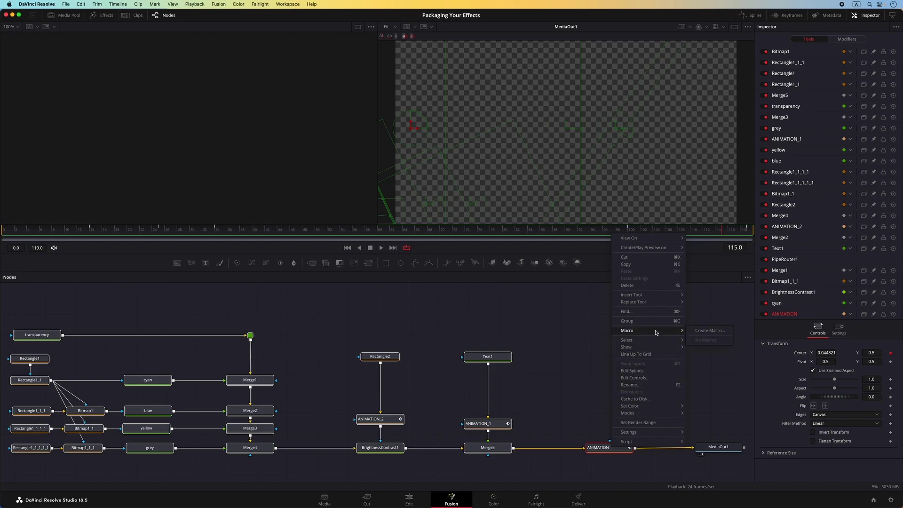
Step: Create a macro from the selected nodes, rename it from MacroTool1 to 'Lower_3rd', and collapse the tool list
left_click(704, 331)
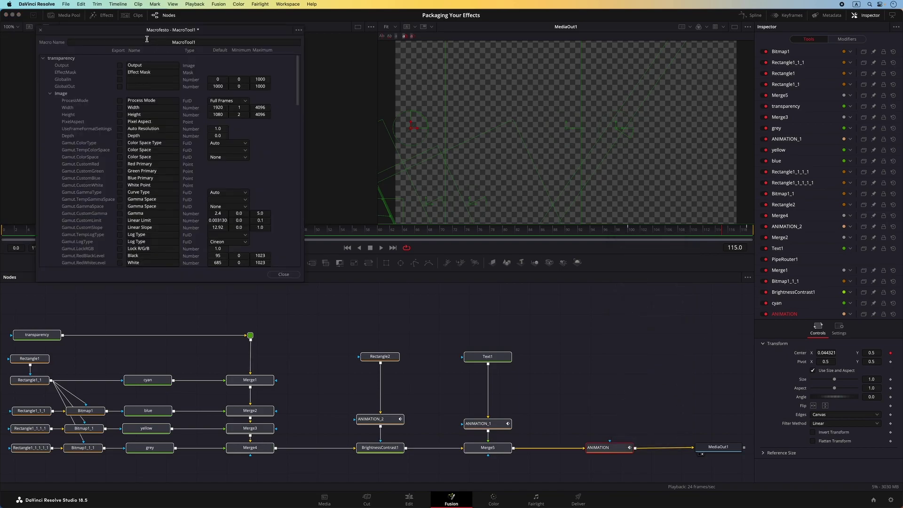
left_click_drag(140, 31, 377, 158)
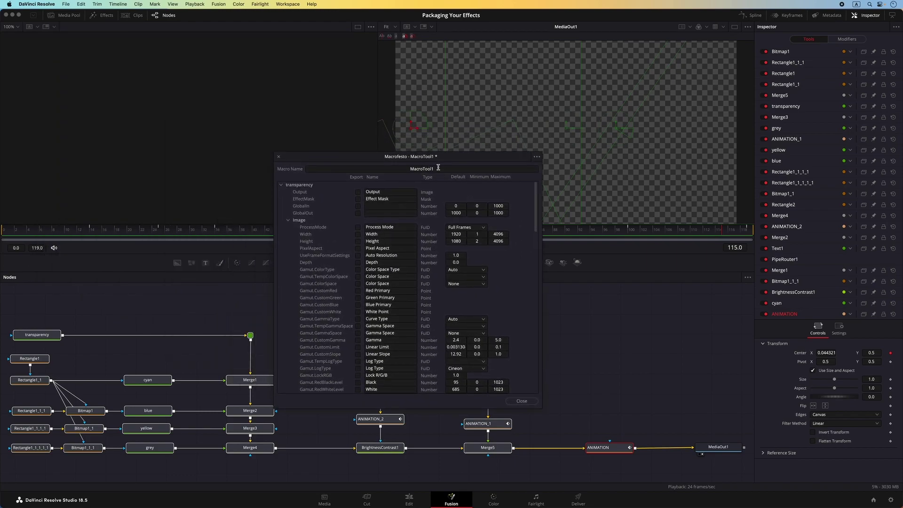
double_click(438, 168)
type("Lower")
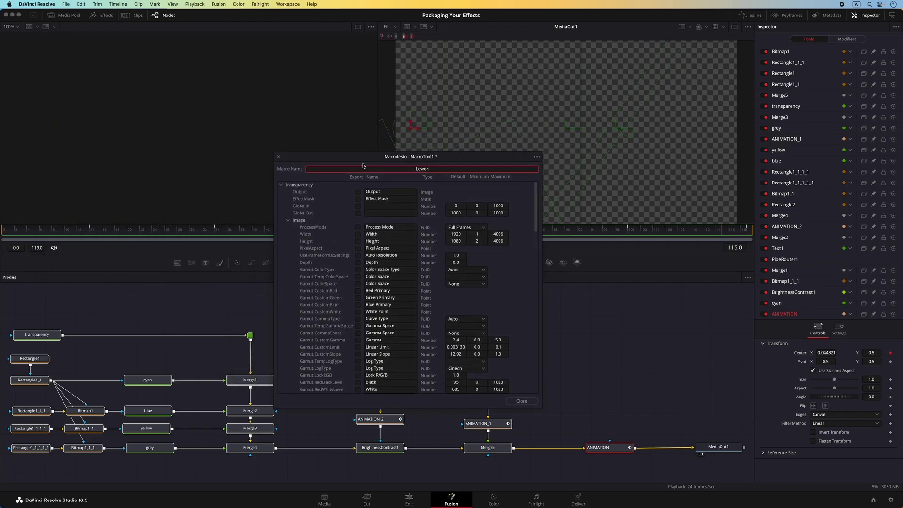
type("_3rd")
left_click(282, 185)
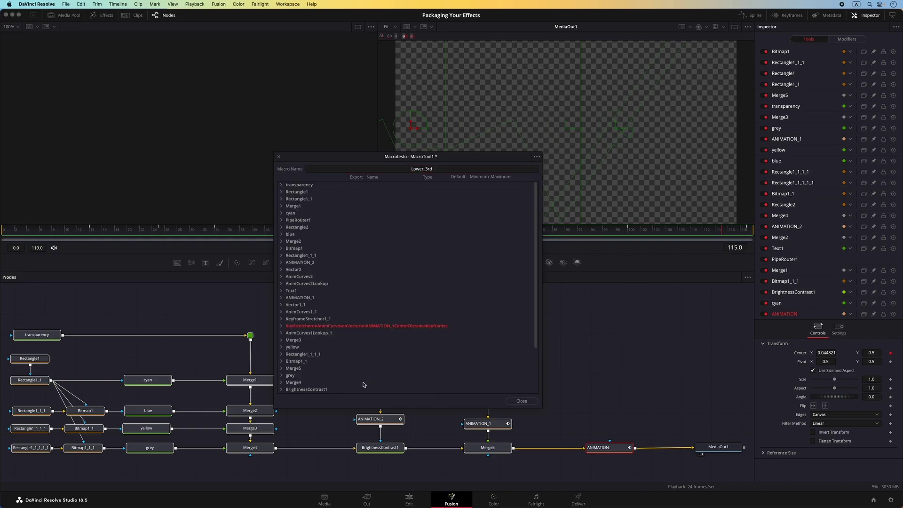
Step: Close the Macro Editor and save Lower_3rd as a .setting file on the Desktop
left_click(520, 401)
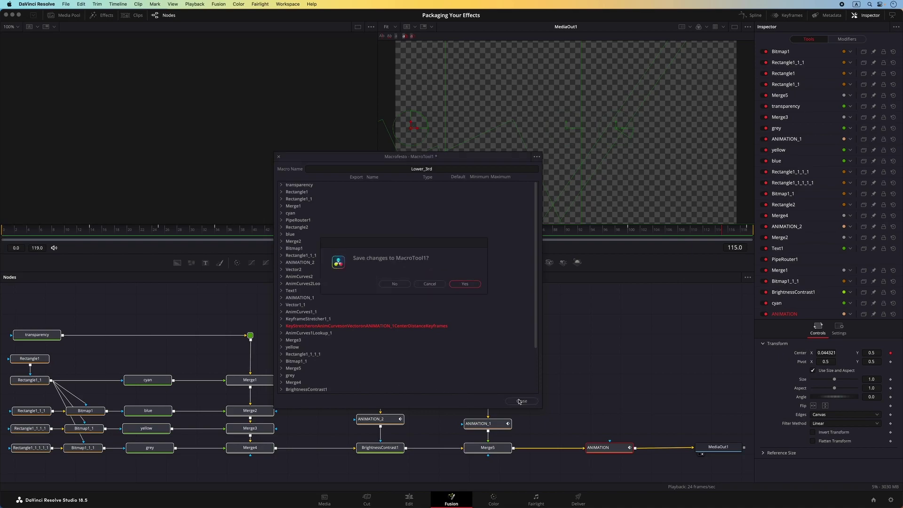
left_click(461, 286)
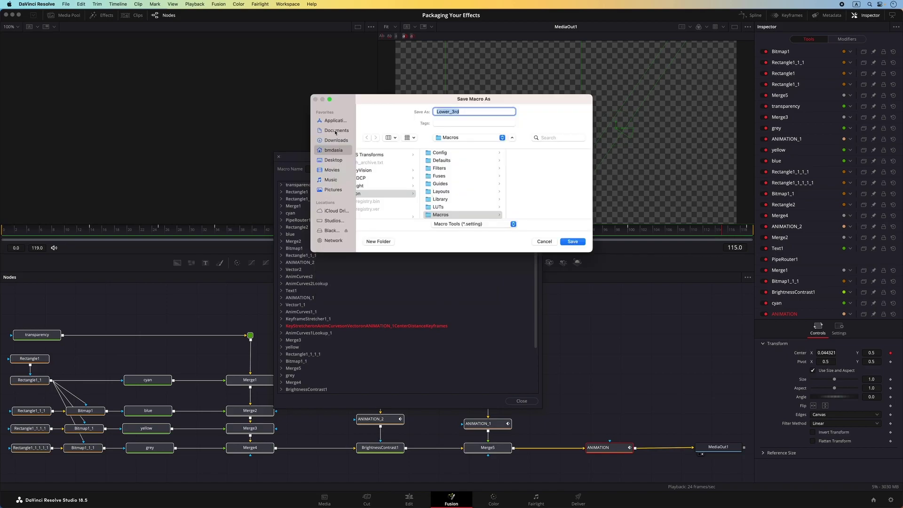
left_click(333, 161)
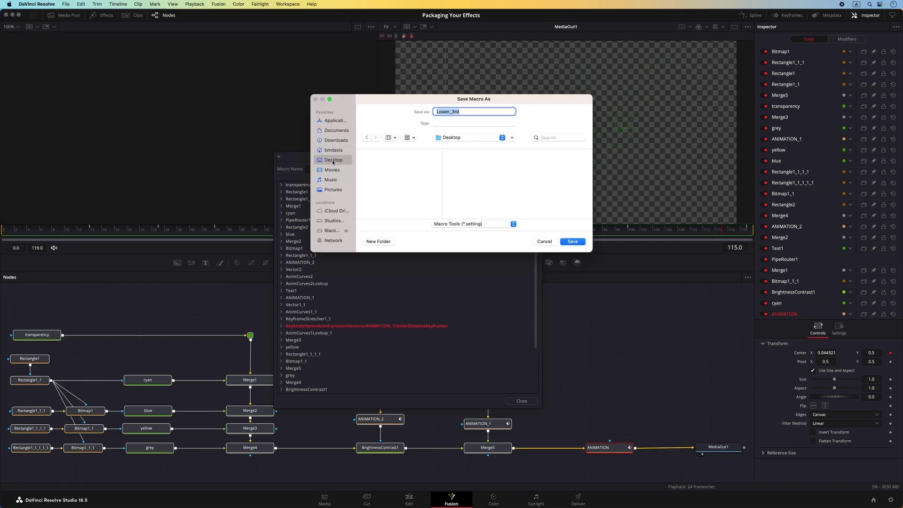
left_click(571, 243)
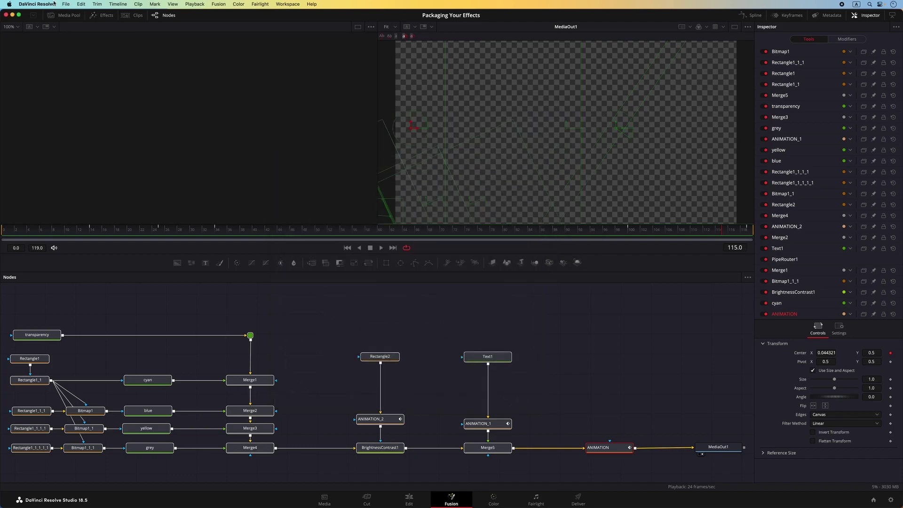
key("super+Tab")
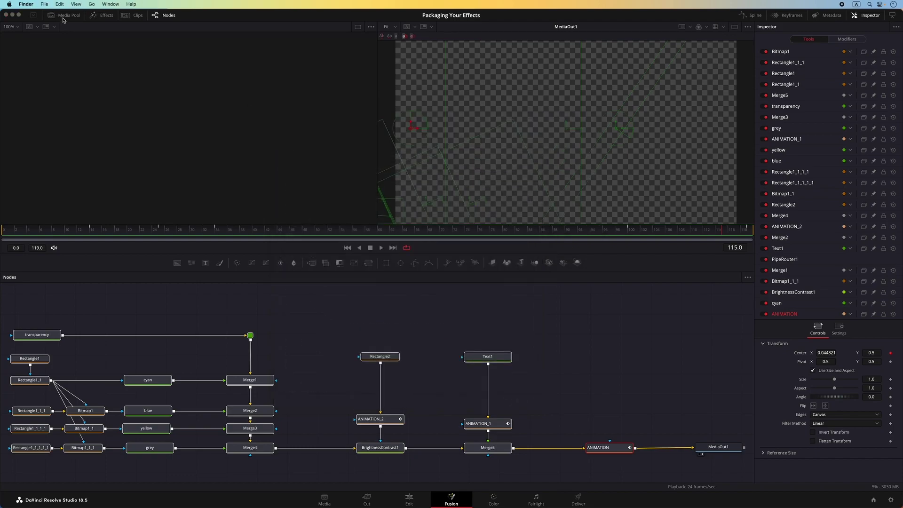
left_click(12, 15)
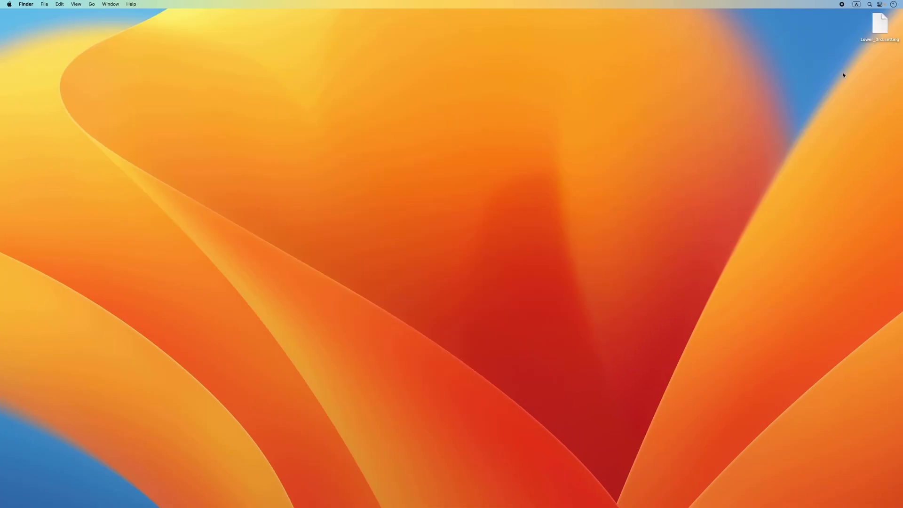
left_click(884, 27)
key("space")
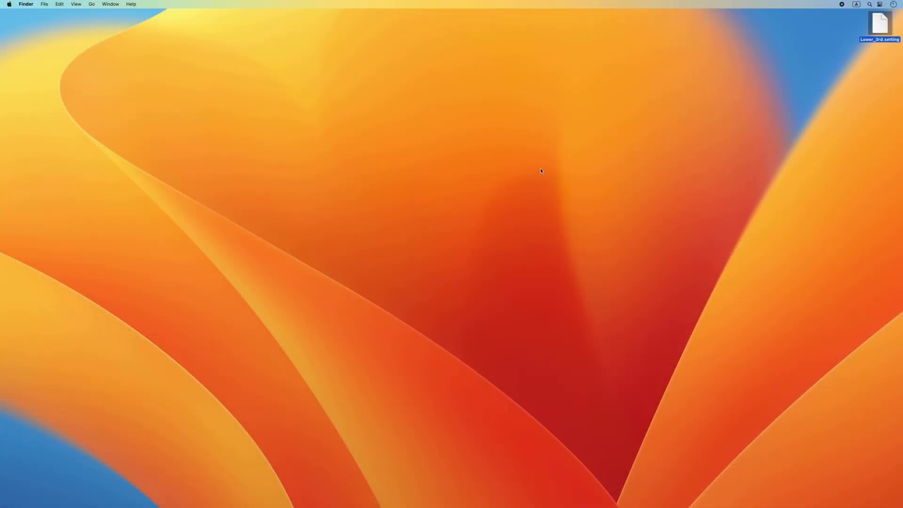
left_click(447, 498)
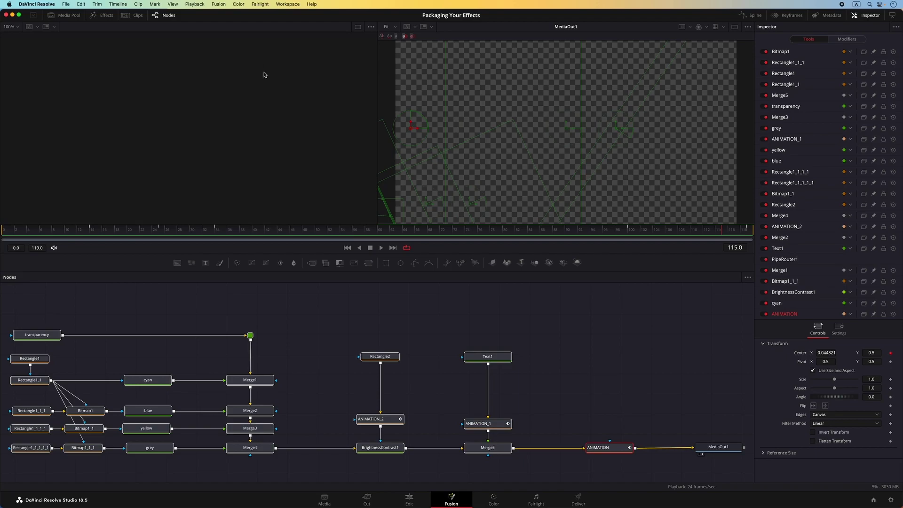
Step: Reveal the Effects library's Templates folder in Finder
left_click(102, 15)
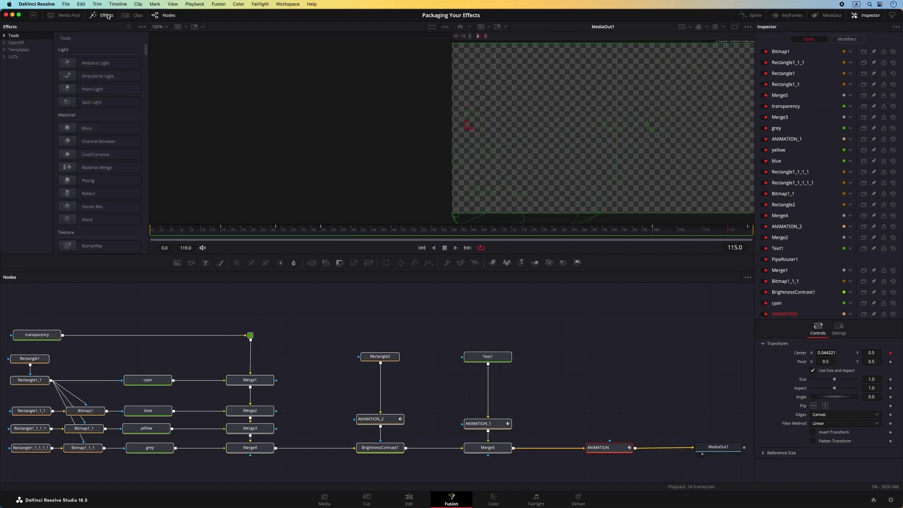
left_click(20, 51)
right_click(21, 51)
left_click(35, 56)
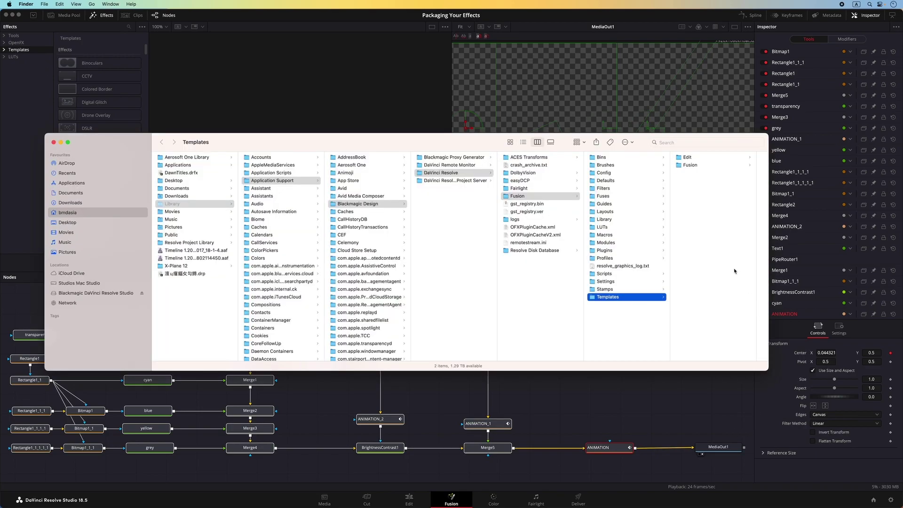
Step: Browse the Edit folder's Effects, Generators, Titles and Transitions subfolders
left_click(689, 158)
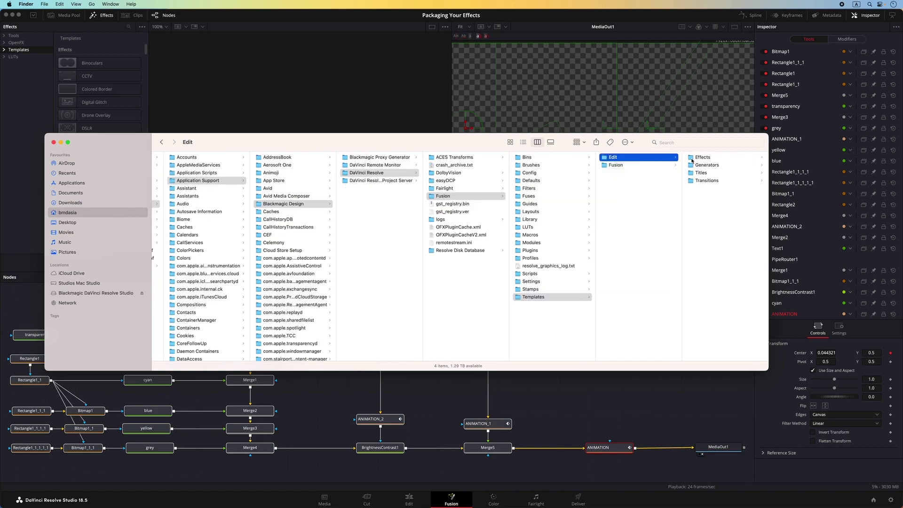
left_click(713, 158)
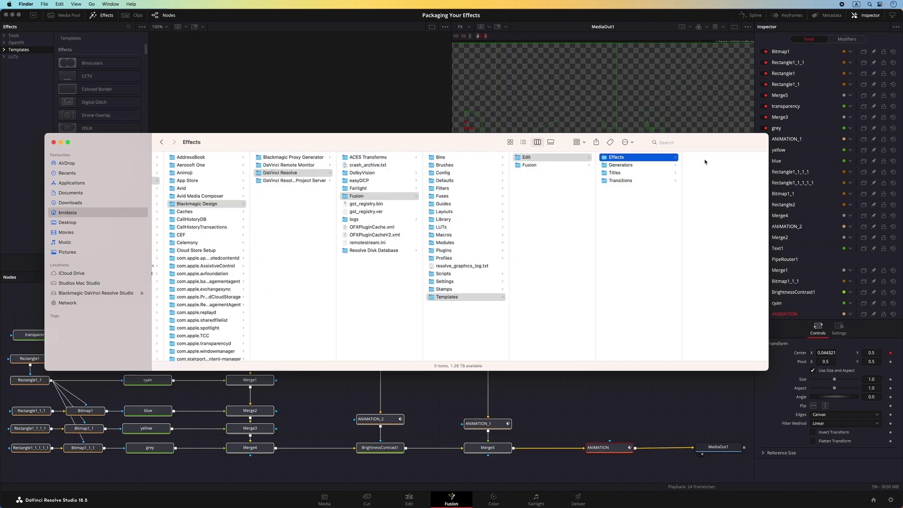
left_click(663, 166)
key("Down")
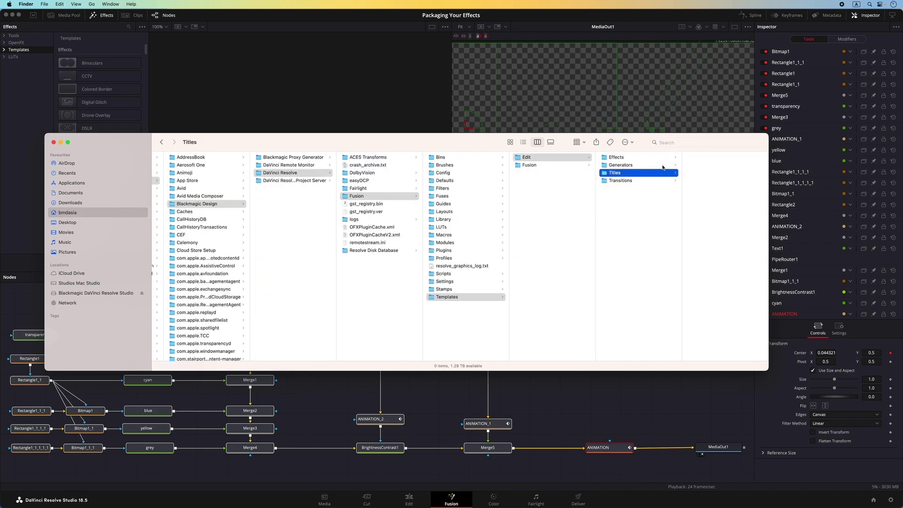
key("Down")
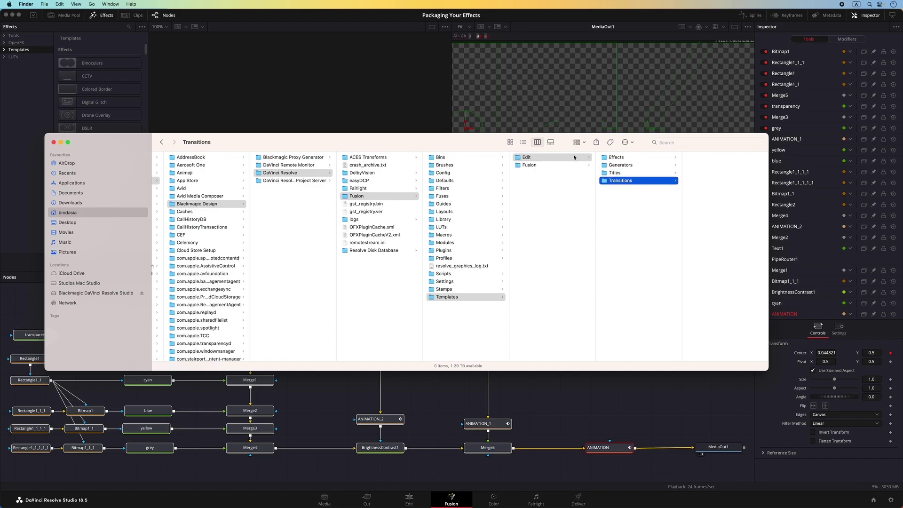
Step: Copy the Templates 'Edit' folder and paste it onto the Desktop next to Lower_3rd.setting
left_click(555, 185)
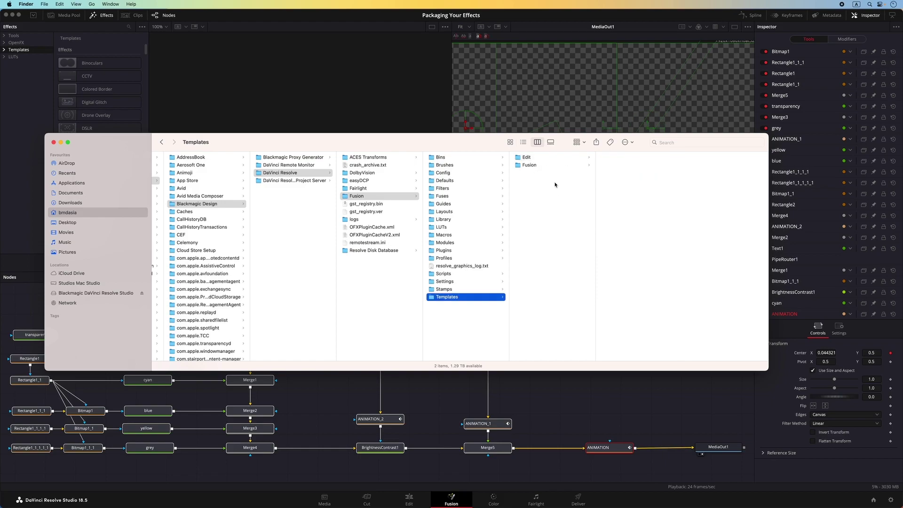
right_click(535, 159)
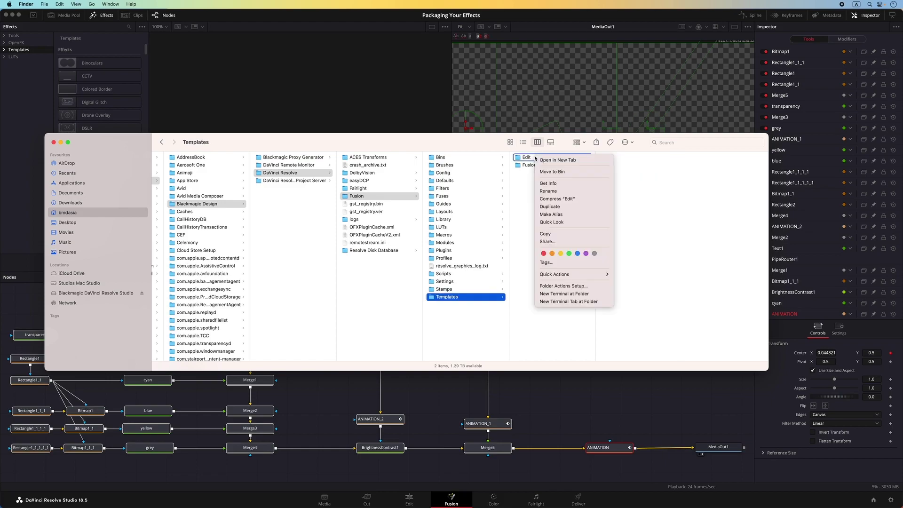
left_click(558, 235)
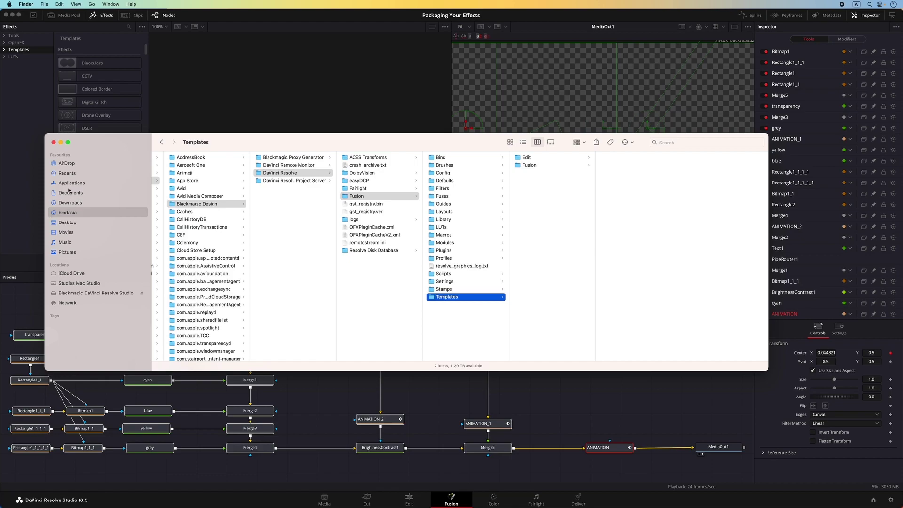
left_click(67, 223)
right_click(231, 225)
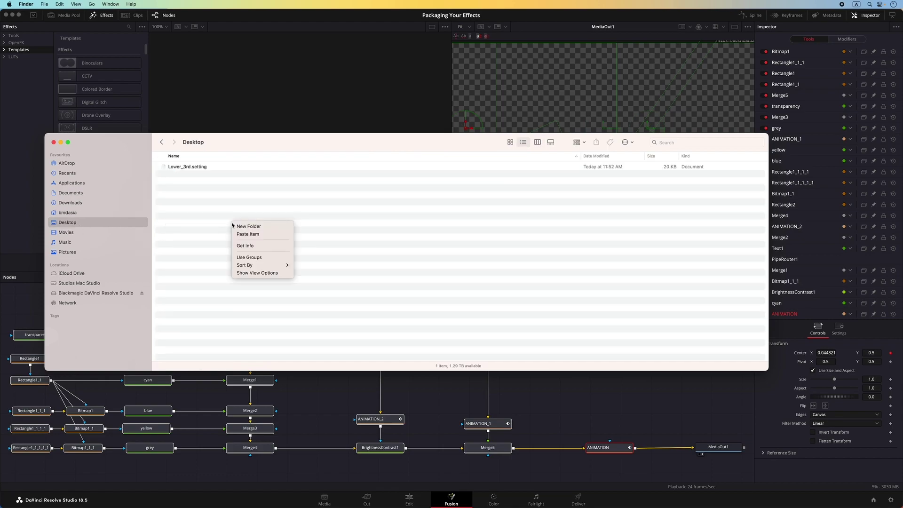
left_click(249, 234)
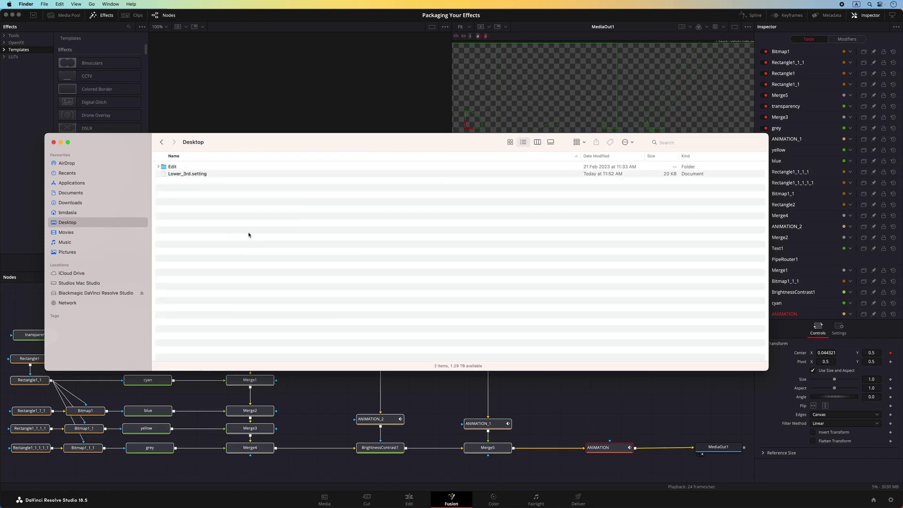
Step: Move Lower_3rd.setting into the Desktop Edit folder's Titles subfolder
left_click(159, 167)
left_click(180, 203)
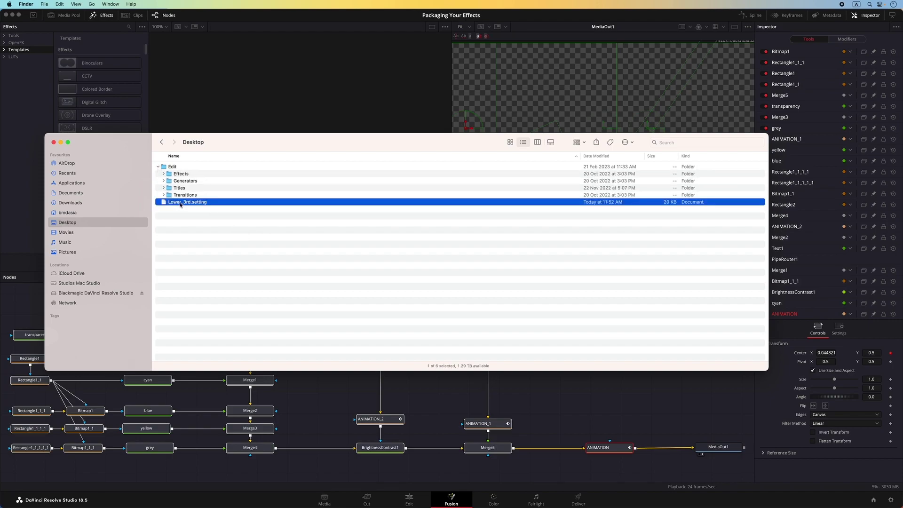
mouse_move(190, 203)
left_mouse_down()
mouse_move(187, 190)
mouse_move(181, 196)
left_mouse_up()
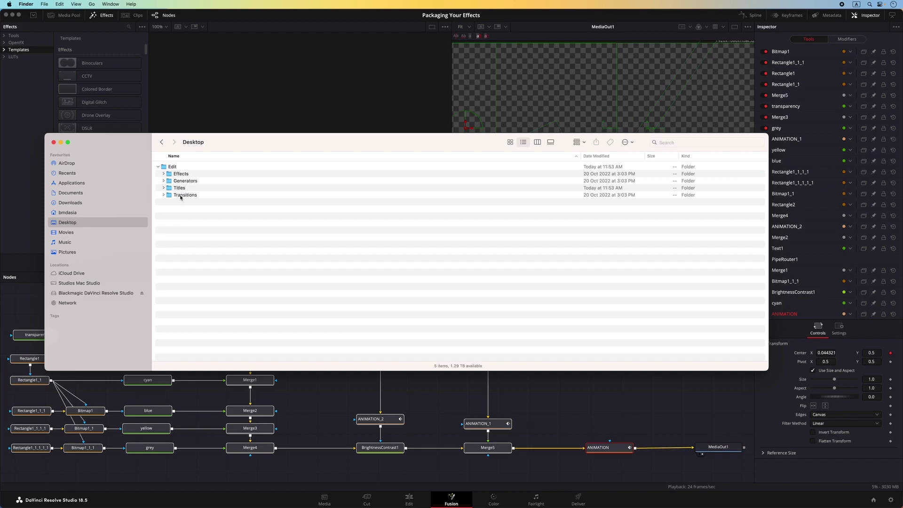
Step: Compress the Edit folder, rename Edit.zip to Edit.drfx, and sort the Desktop by Date Modified
right_click(172, 167)
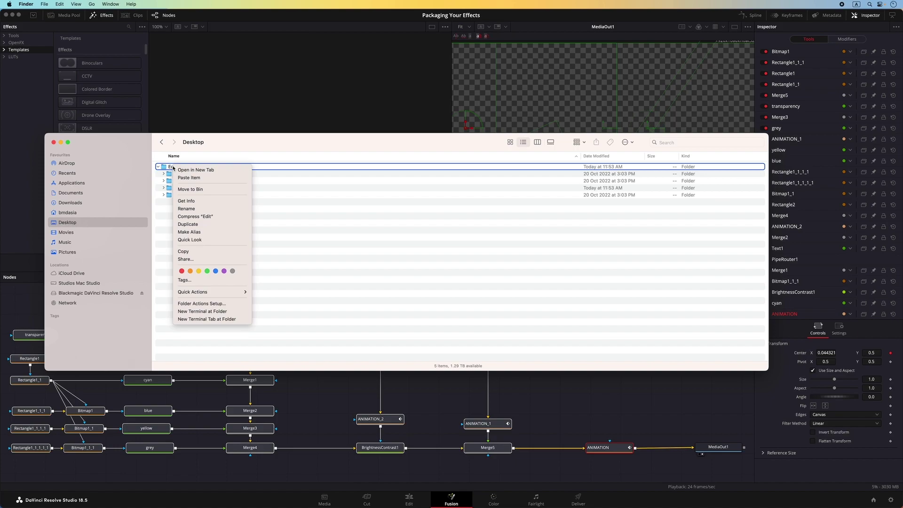
left_click(203, 217)
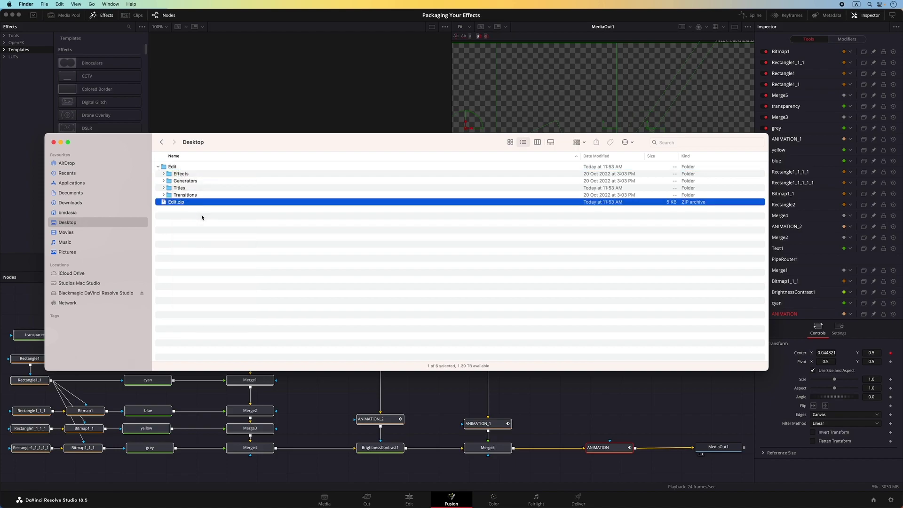
key("Return")
type("drfx")
key("Return")
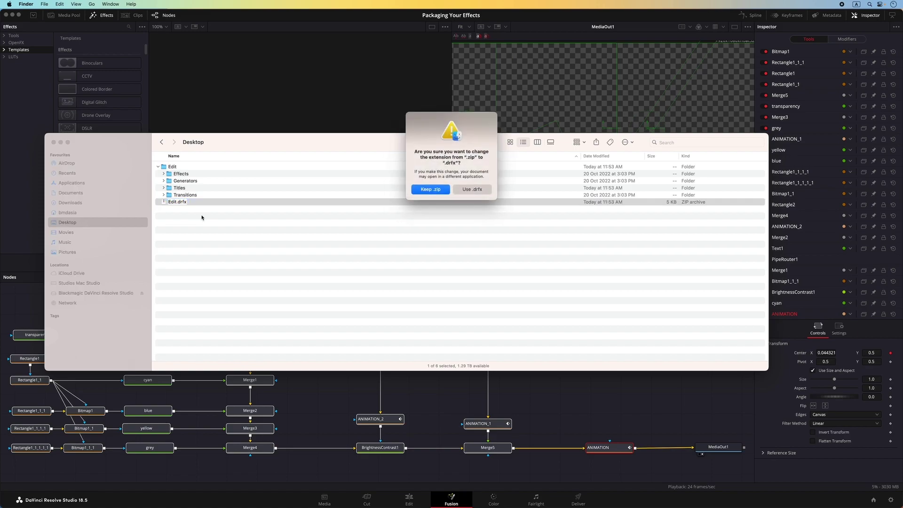
left_click(472, 189)
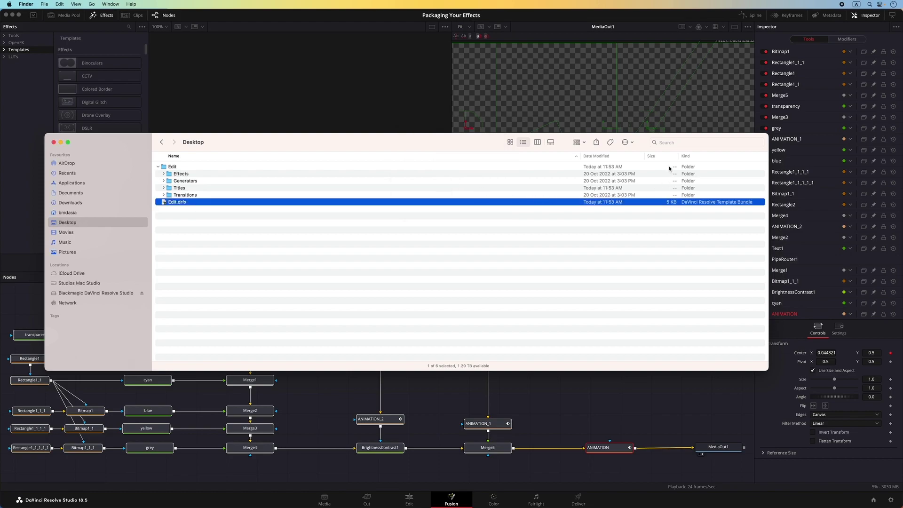
left_click(588, 157)
left_click_drag(580, 157, 406, 160)
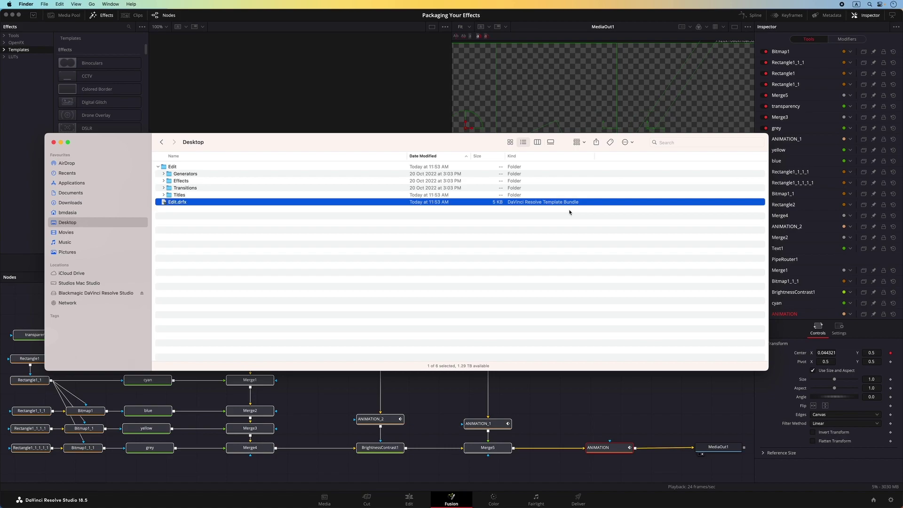
Step: AirDrop Edit.drfx to the DaVinci Resolve (iPad) recipient
right_click(190, 203)
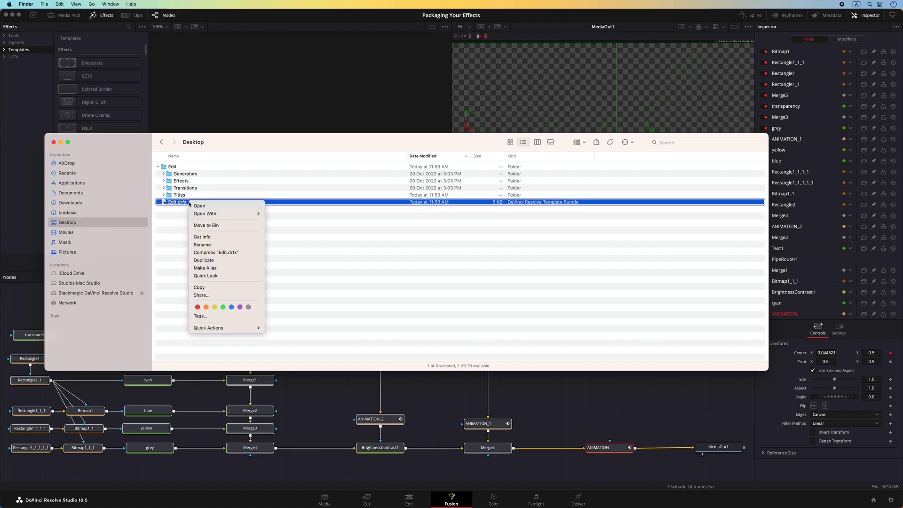
left_click(209, 288)
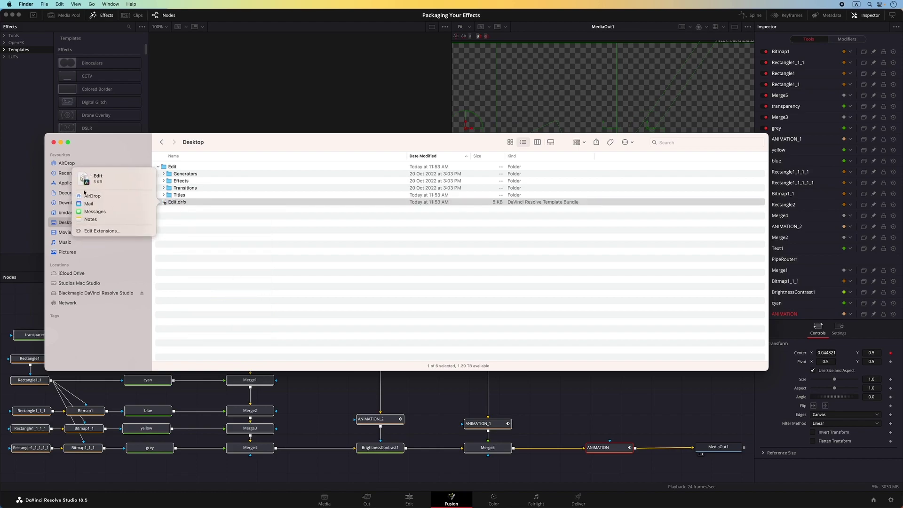
left_click(92, 197)
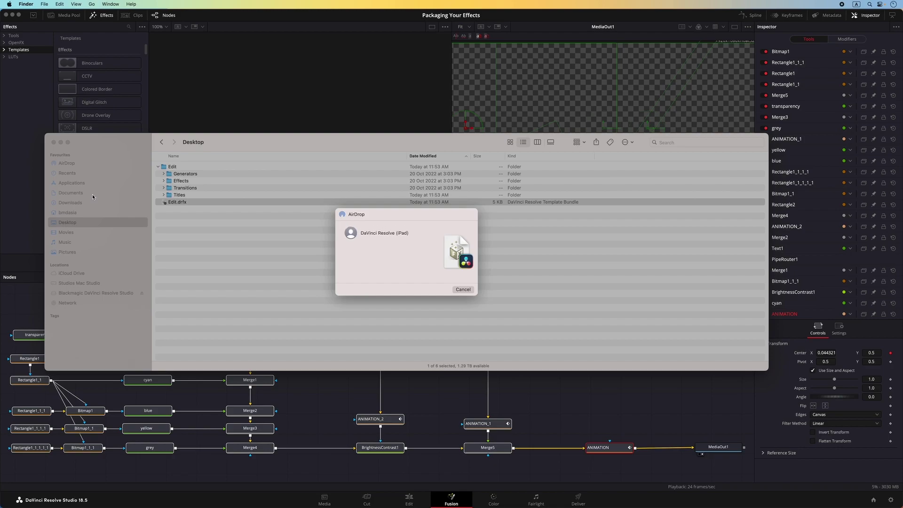
left_click(351, 235)
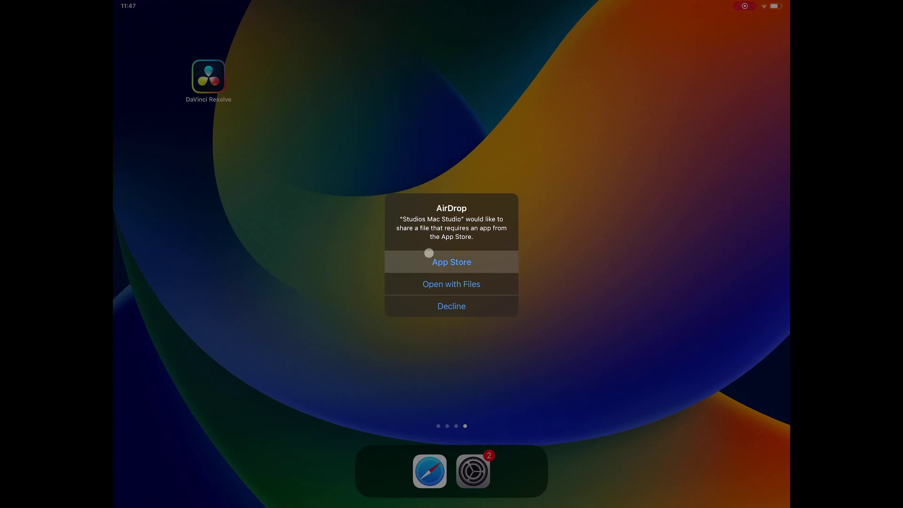
Step: On the iPad, save Edit.drfx to On My iPad > DaVinci Resolve > Fusion > Templates in Files
left_click(443, 285)
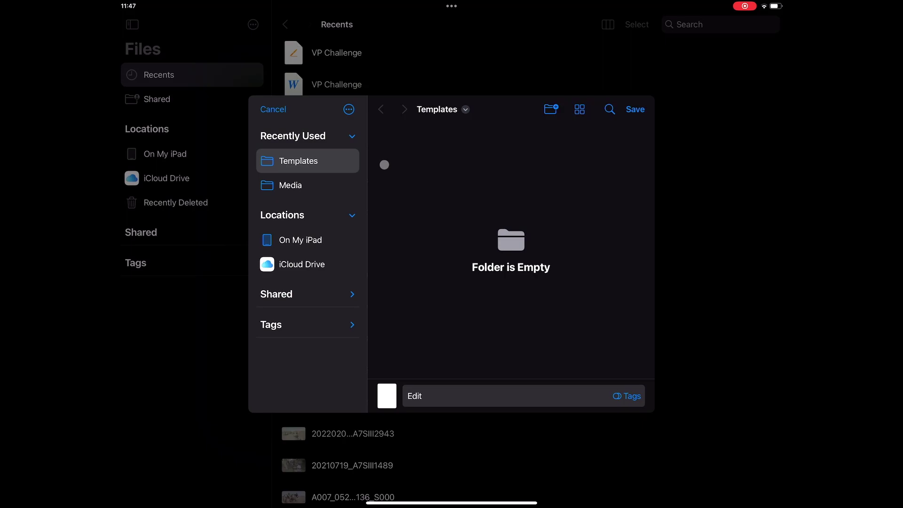
left_click(286, 245)
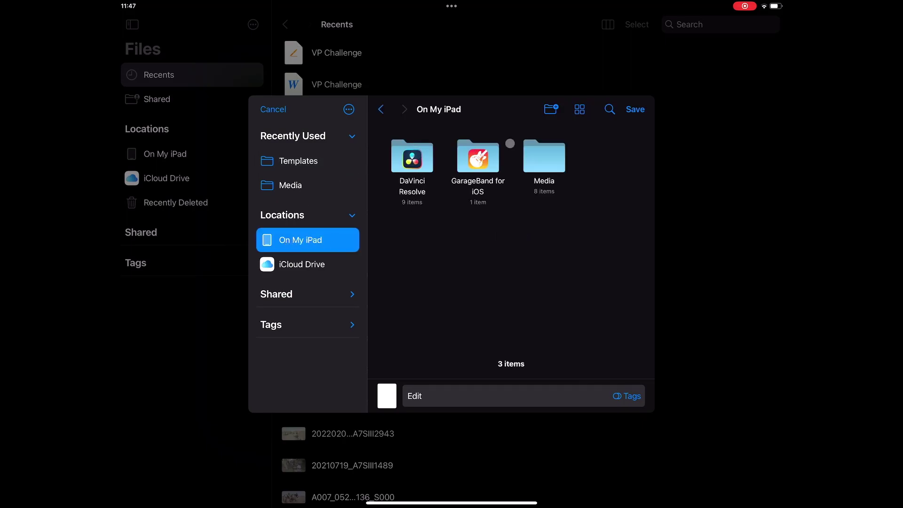
left_click(579, 109)
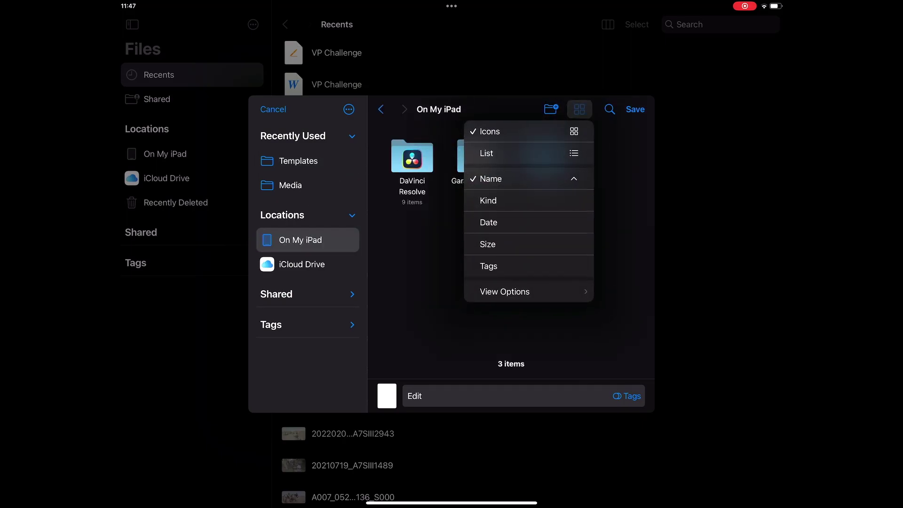
left_click(498, 150)
left_click(427, 144)
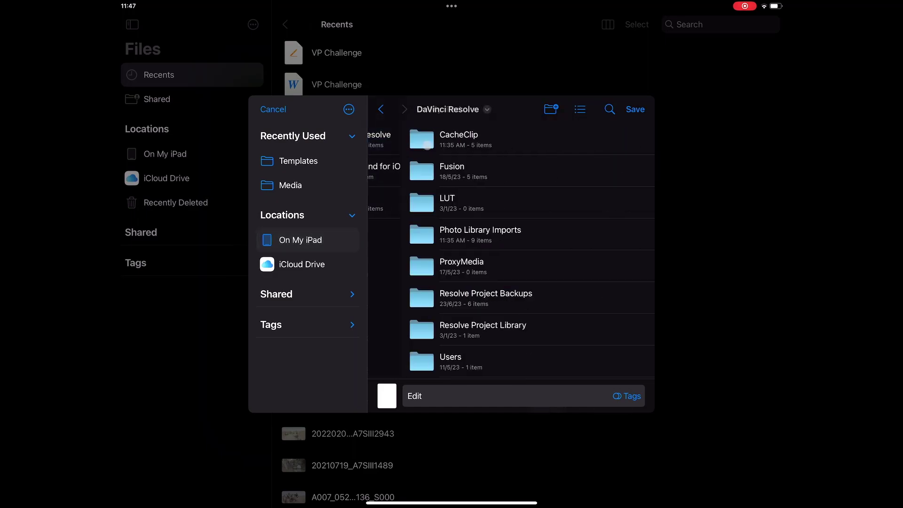
left_click(426, 168)
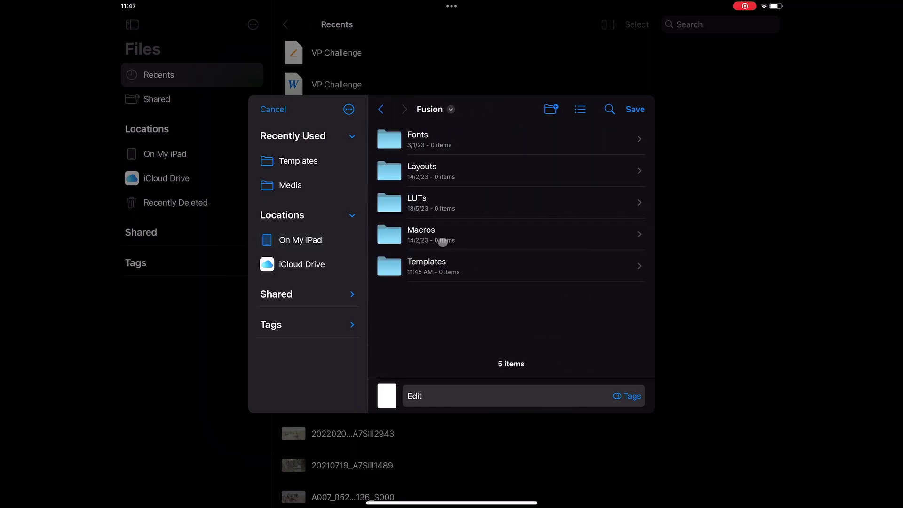
left_click(443, 261)
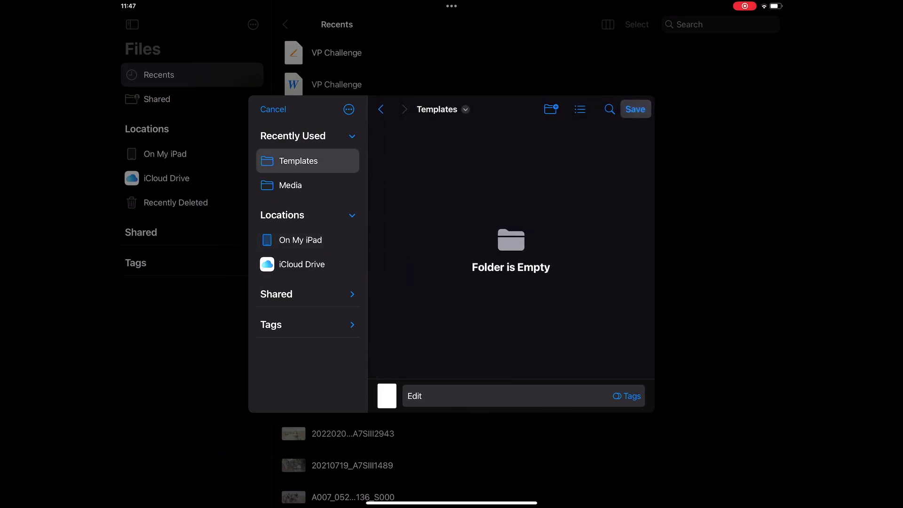
left_click(635, 109)
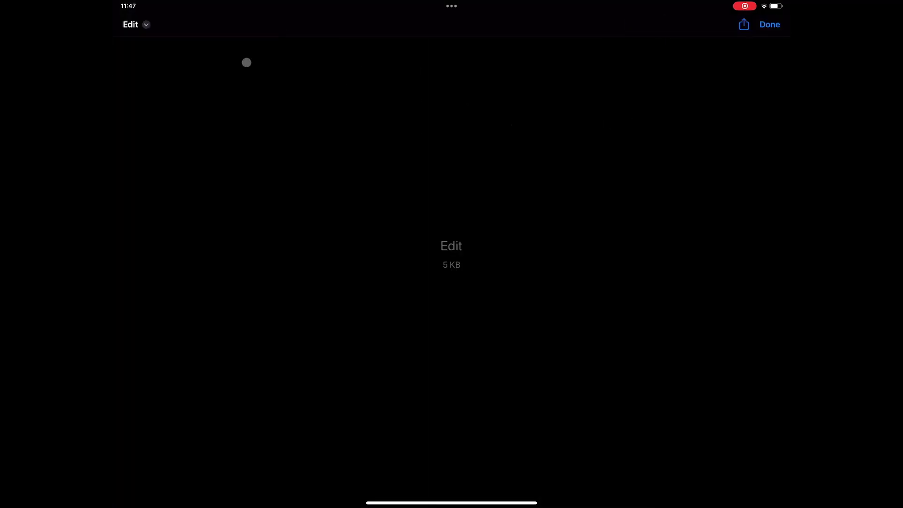
Step: Close the preview, launch DaVinci Resolve on the iPad and open 'Packaging Your Effects'
left_click(772, 24)
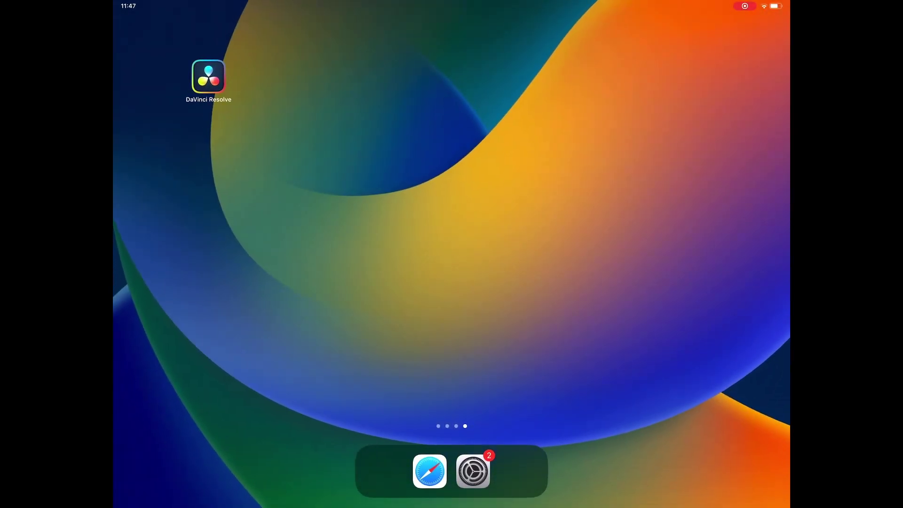
left_click(208, 77)
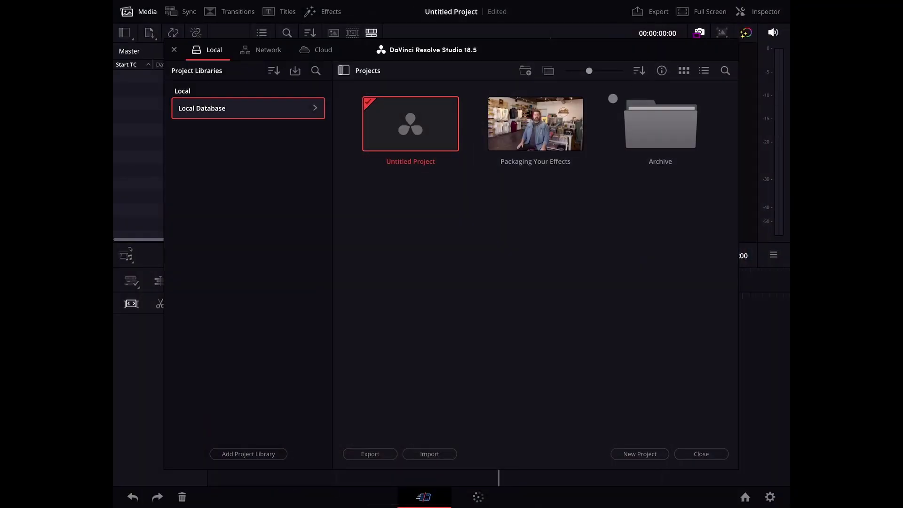
left_click(551, 125)
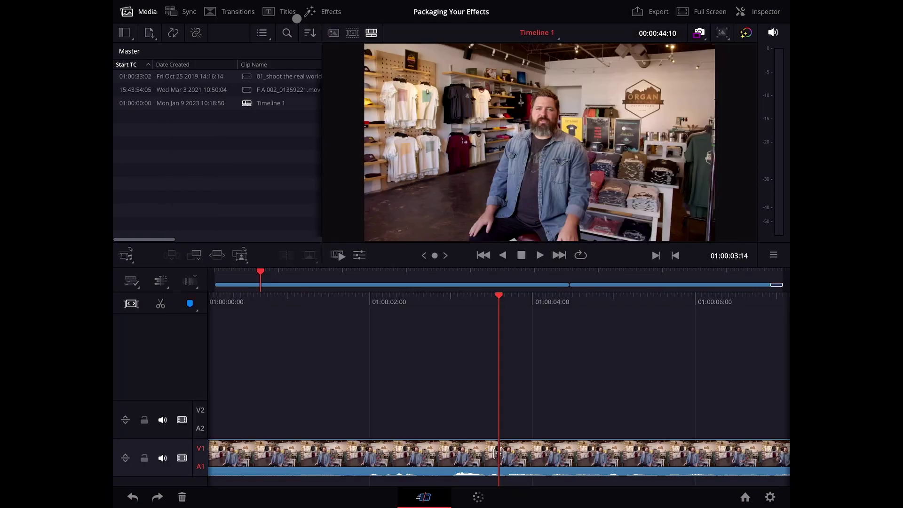
Step: Place the Lower_3rd title on track V2 above the interview clip and play it back
left_click(295, 17)
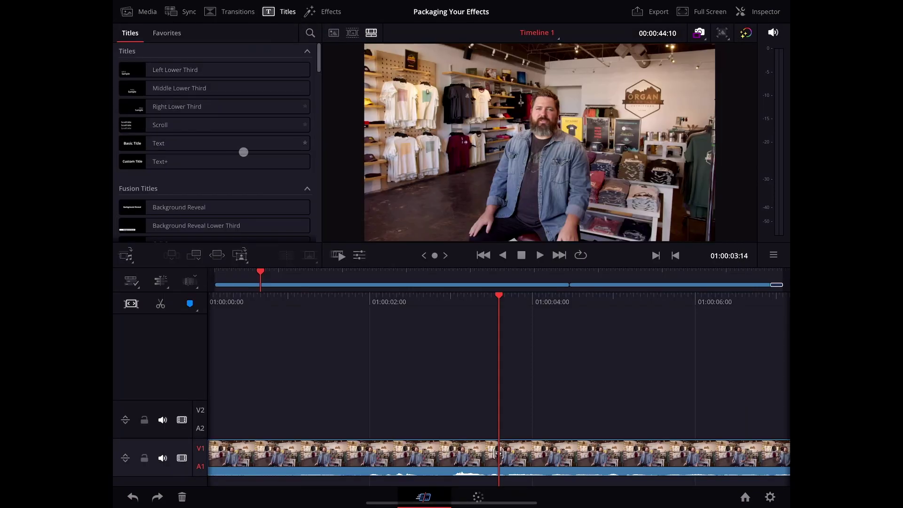
scroll(214, 141, "down", 3)
left_click_drag(317, 78, 315, 268)
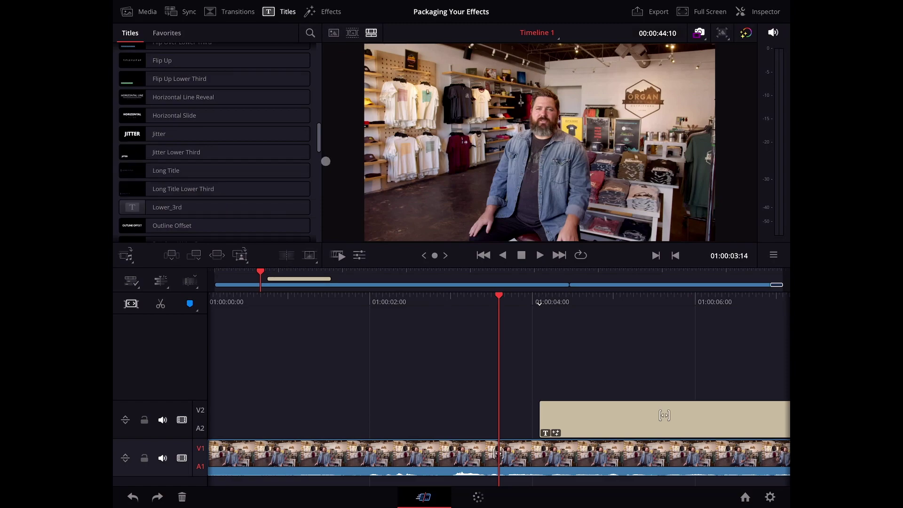
key("space")
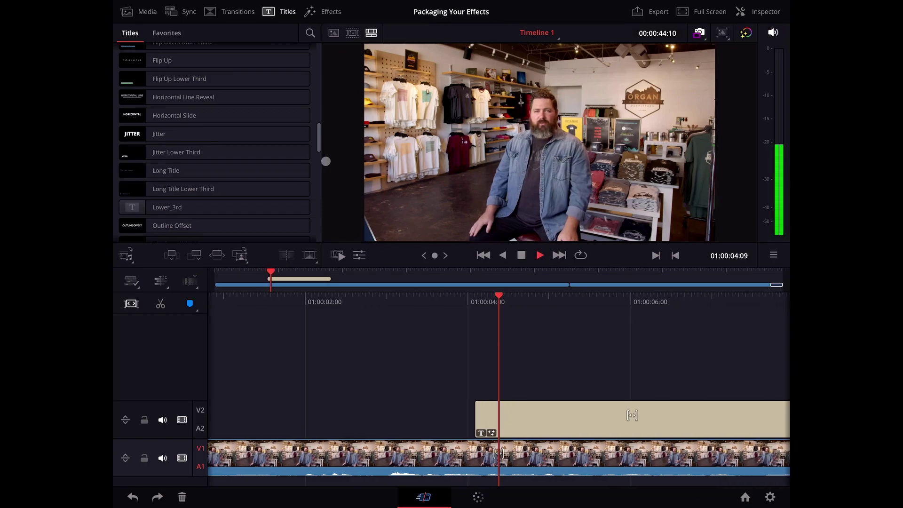